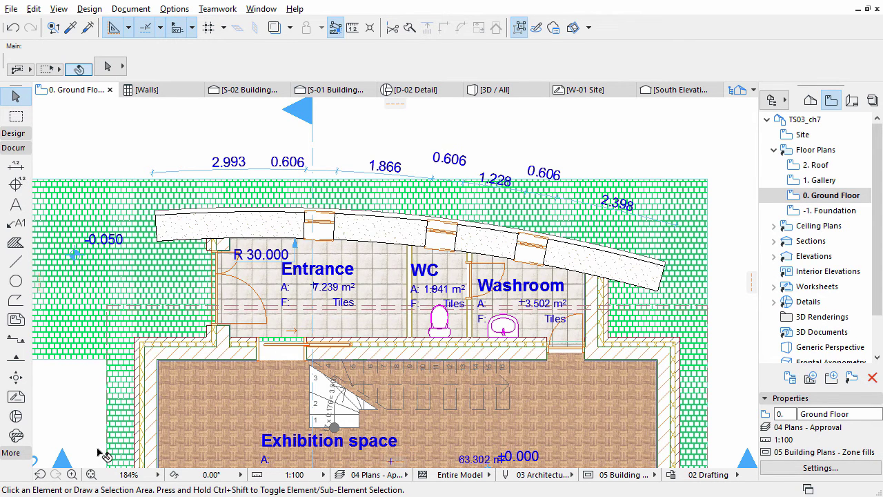
Fit the whole 0. Ground Floor plan, building and site, into the window at 49%
{"action": "left_click", "coordinate": [90, 475]}
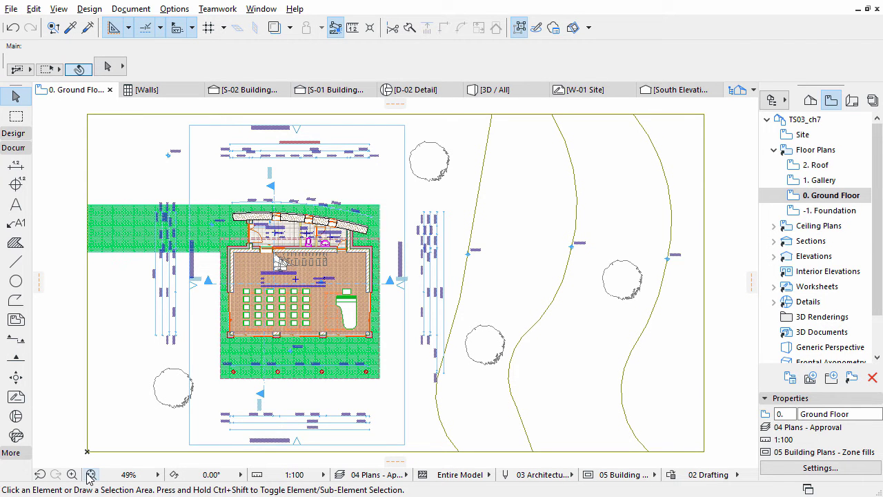
Draw a 17.09 x 24.92 marquee around the building with the Marquee Tool's second geometry option
{"action": "left_click", "coordinate": [2, 150]}
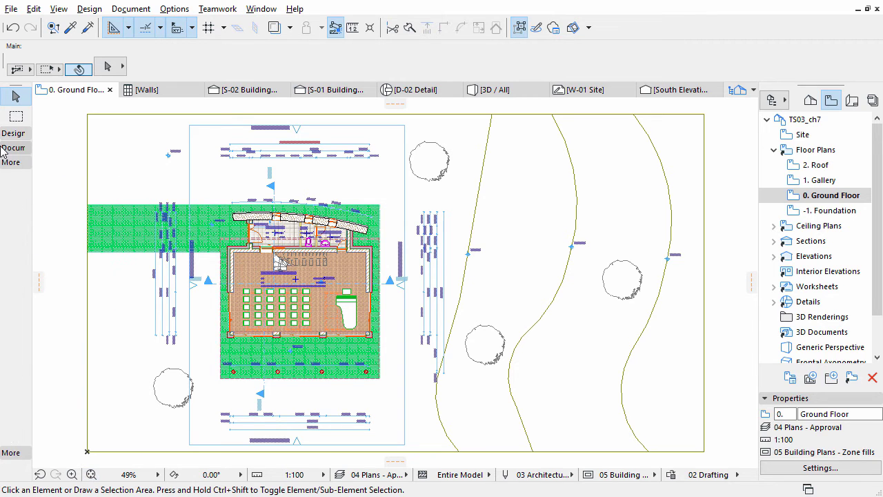
{"action": "left_click", "coordinate": [11, 133]}
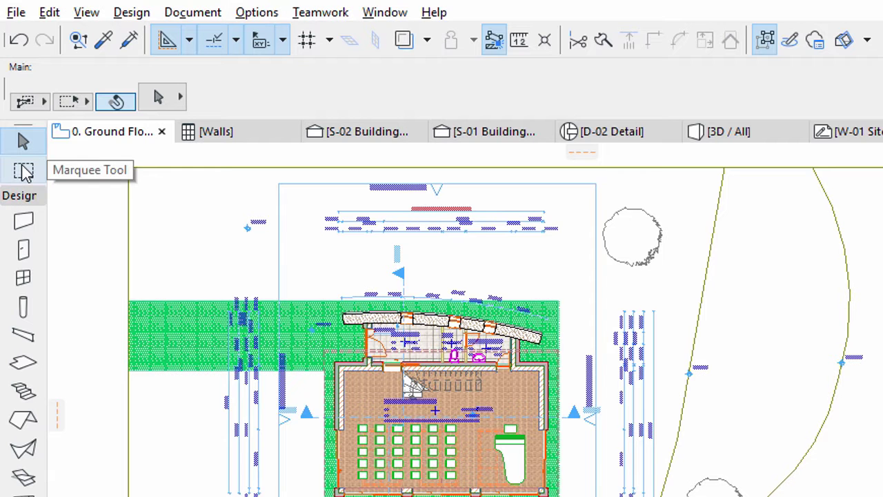
{"action": "left_click", "coordinate": [23, 173]}
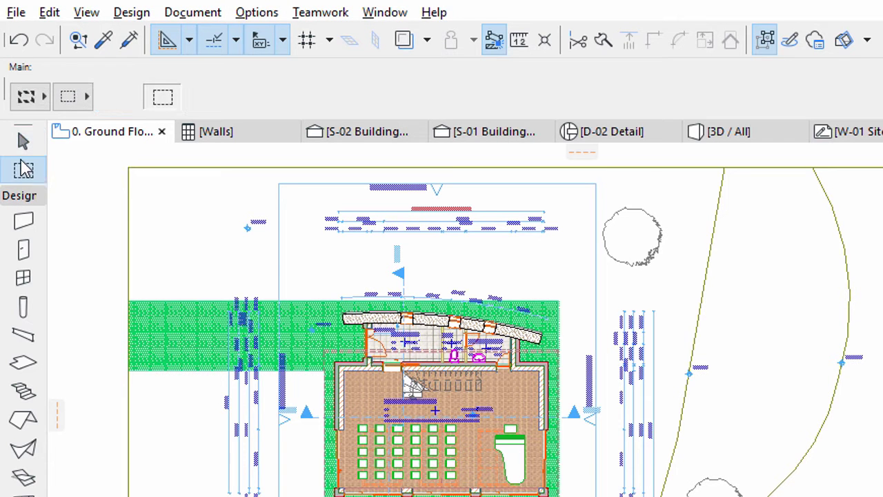
{"action": "left_click", "coordinate": [43, 101]}
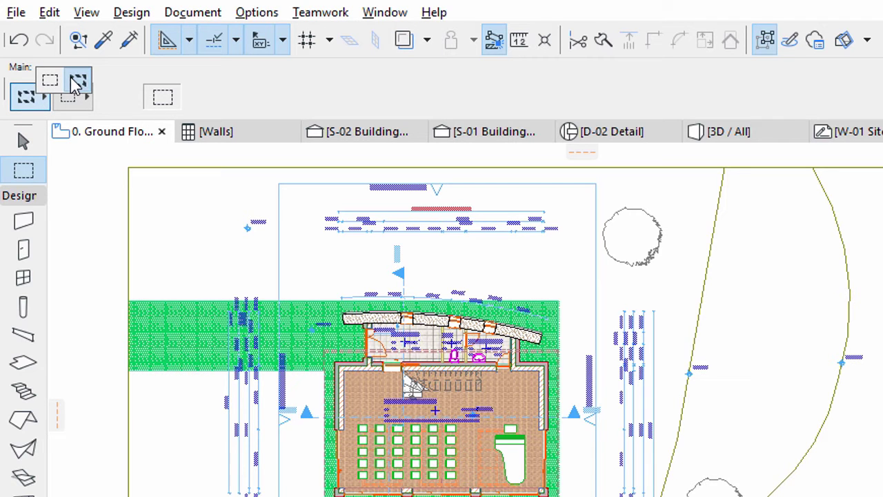
{"action": "left_click", "coordinate": [78, 81]}
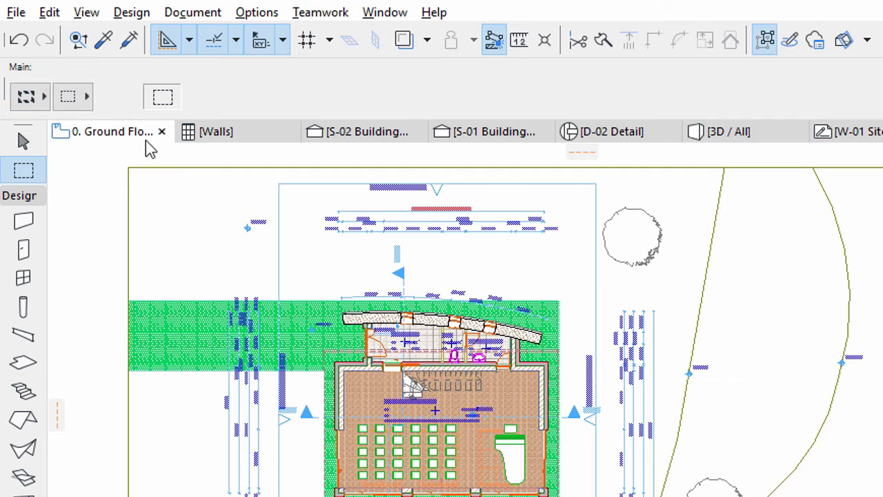
{"action": "left_click", "coordinate": [270, 176]}
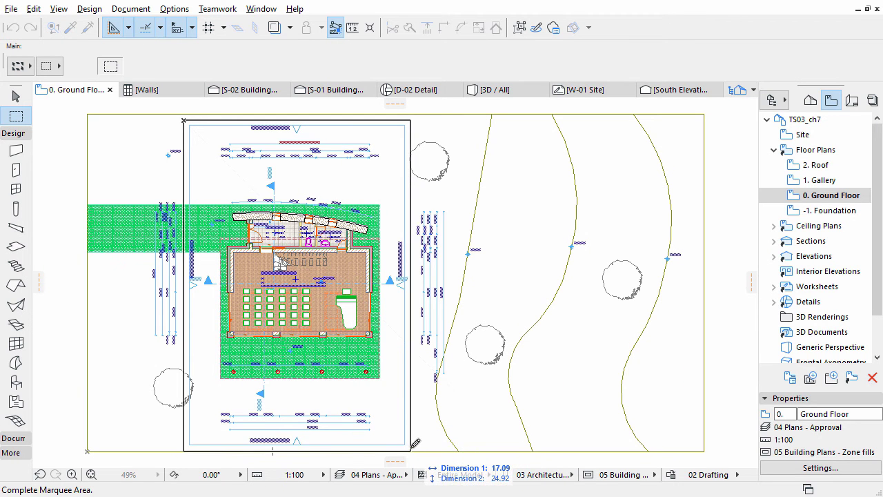
{"action": "left_click", "coordinate": [408, 446]}
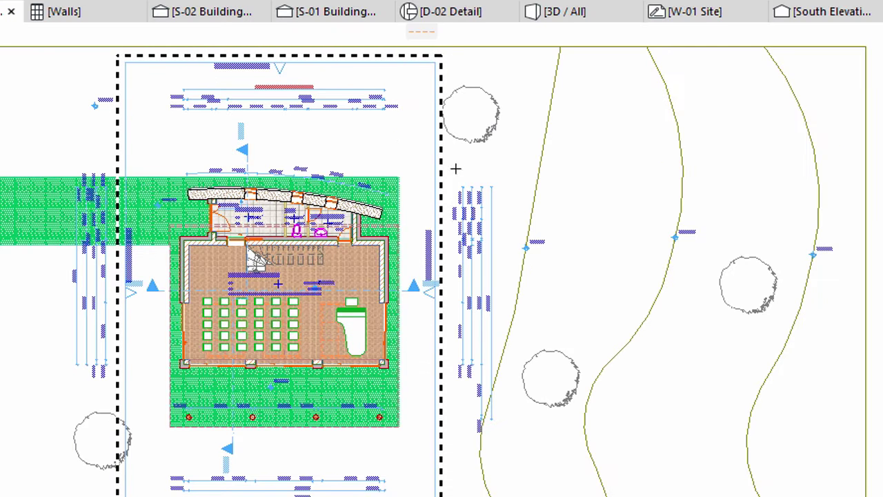
Create a new 3D document from the marqueed floor plan area, keeping the default name 0. Ground Floor
{"action": "right_click", "coordinate": [455, 168]}
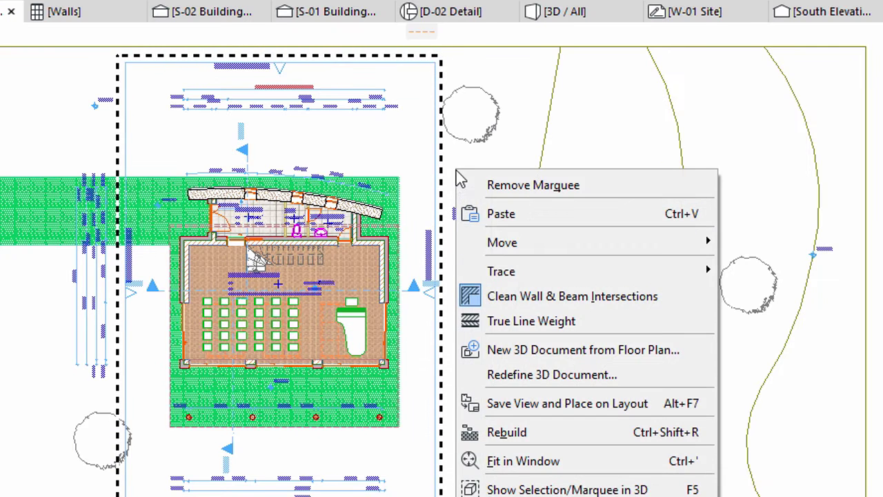
{"action": "left_click", "coordinate": [582, 351]}
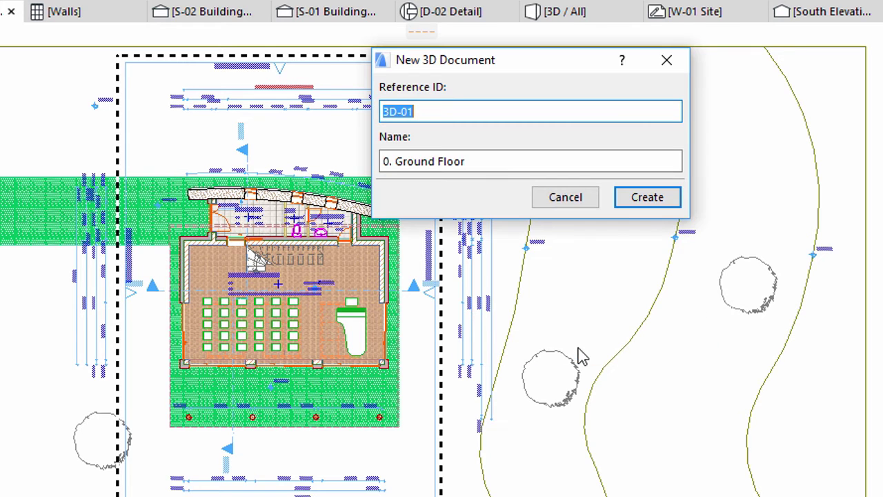
{"action": "left_click", "coordinate": [631, 200]}
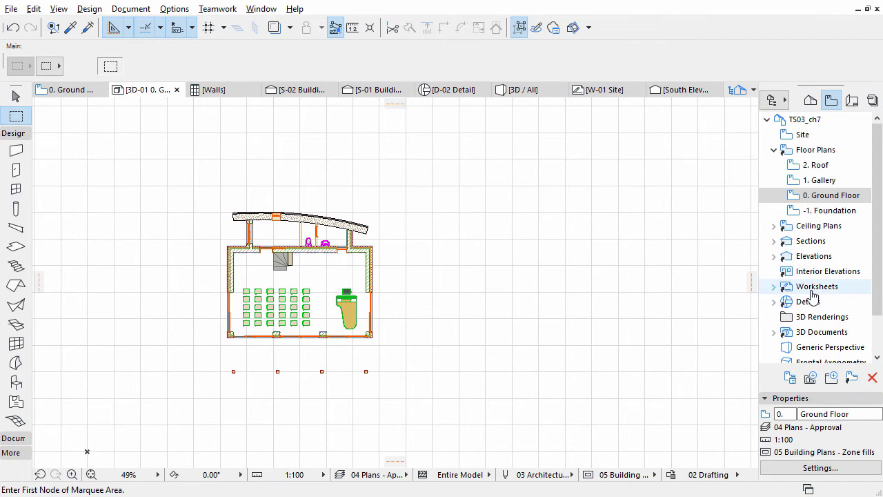
Expand 3D Documents in the Navigator and bring up the options for 3D-01 0. Ground Floor
{"action": "left_click_drag", "start_coordinate": [875, 297], "coordinate": [877, 339]}
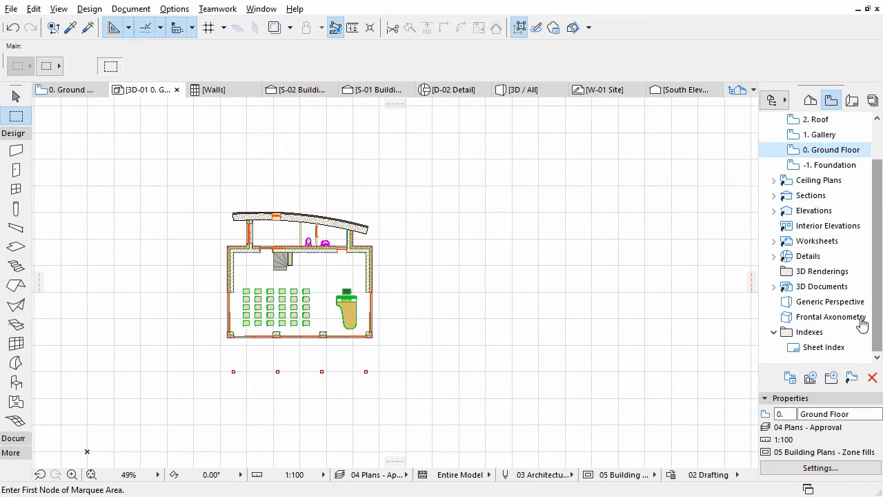
{"action": "left_click", "coordinate": [774, 287]}
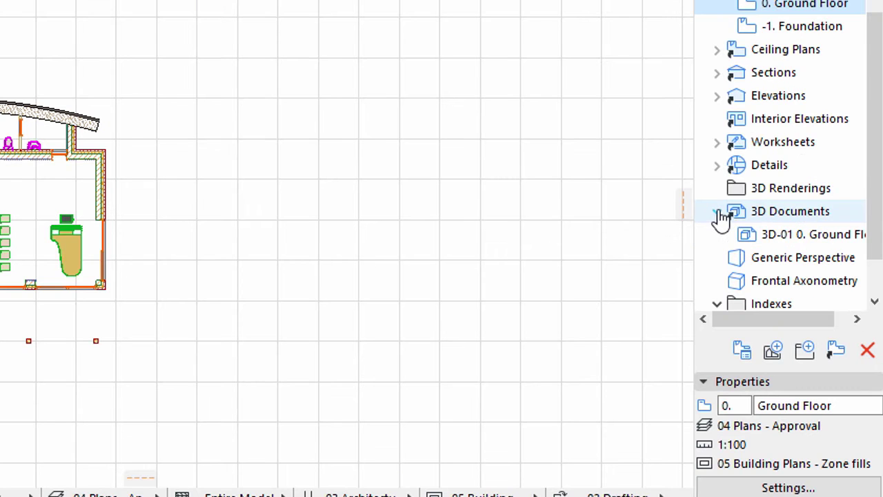
{"action": "left_click", "coordinate": [760, 238]}
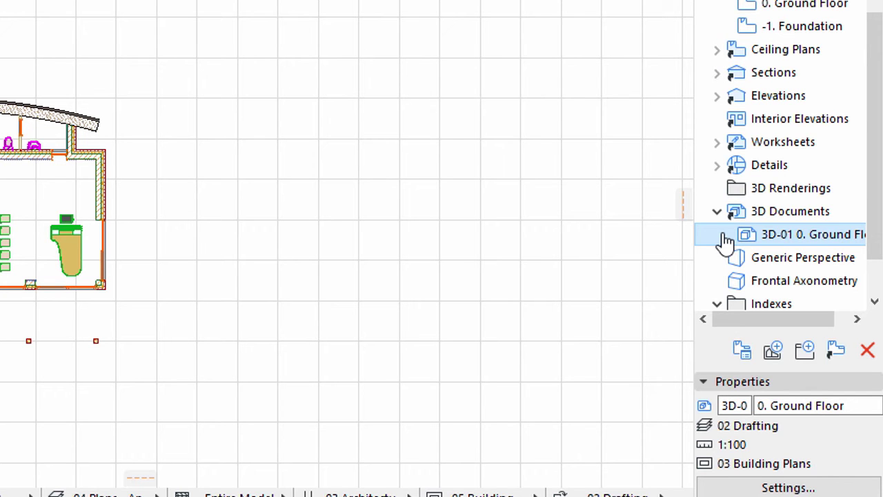
{"action": "right_click", "coordinate": [726, 236]}
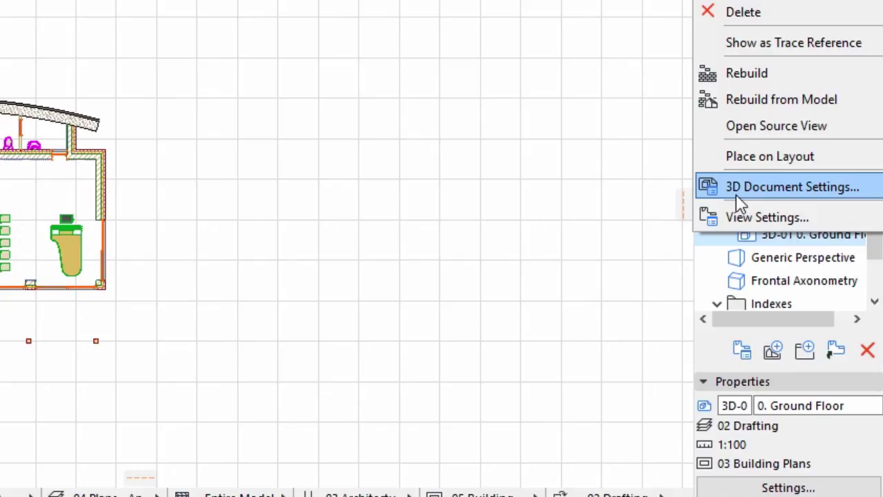
In 3D Document Settings, set Floor Plan Projection to show down to 1 Story(s) Below
{"action": "left_click", "coordinate": [737, 196]}
{"action": "left_click", "coordinate": [147, 92]}
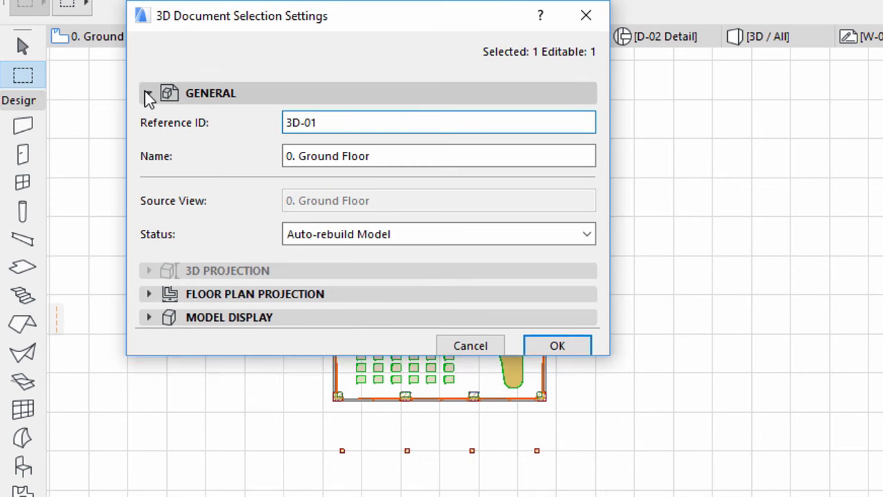
{"action": "left_click", "coordinate": [149, 140]}
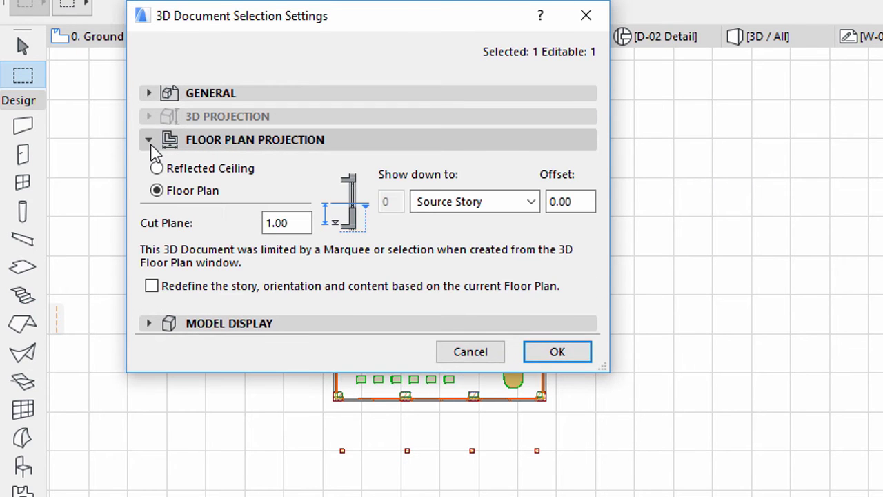
{"action": "left_click", "coordinate": [531, 202]}
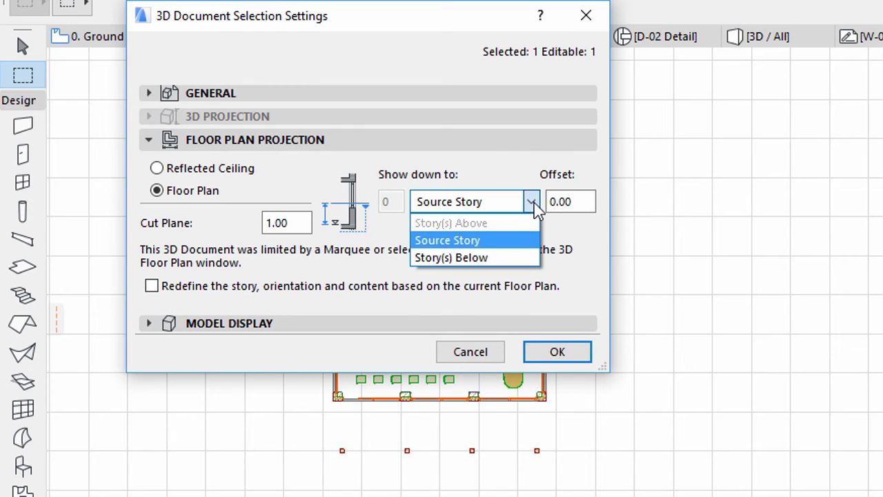
{"action": "left_click", "coordinate": [484, 257]}
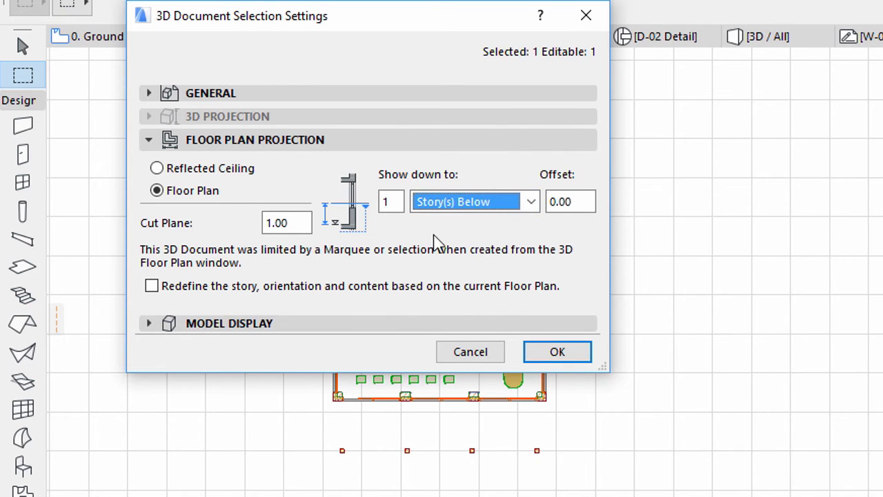
{"action": "left_click", "coordinate": [397, 204]}
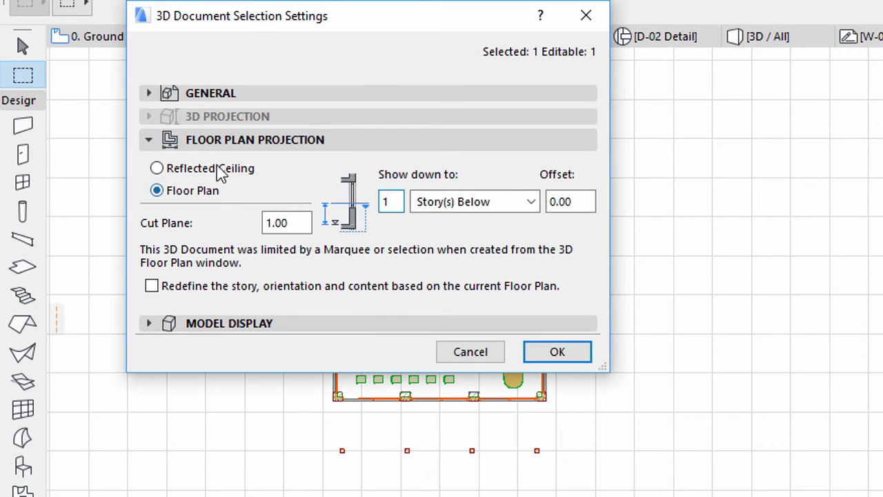
Fill cut surfaces with a Uniform Surface using the Paint - Sand Beige material
{"action": "left_click", "coordinate": [148, 140]}
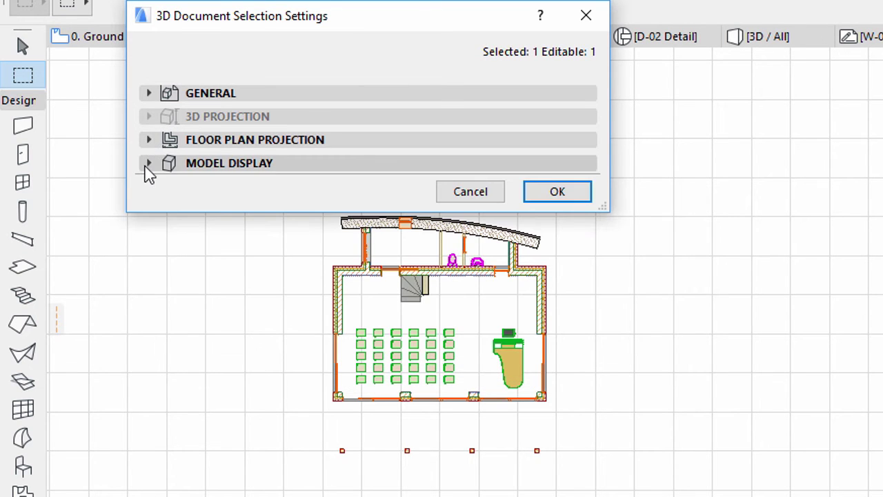
{"action": "left_click", "coordinate": [148, 164]}
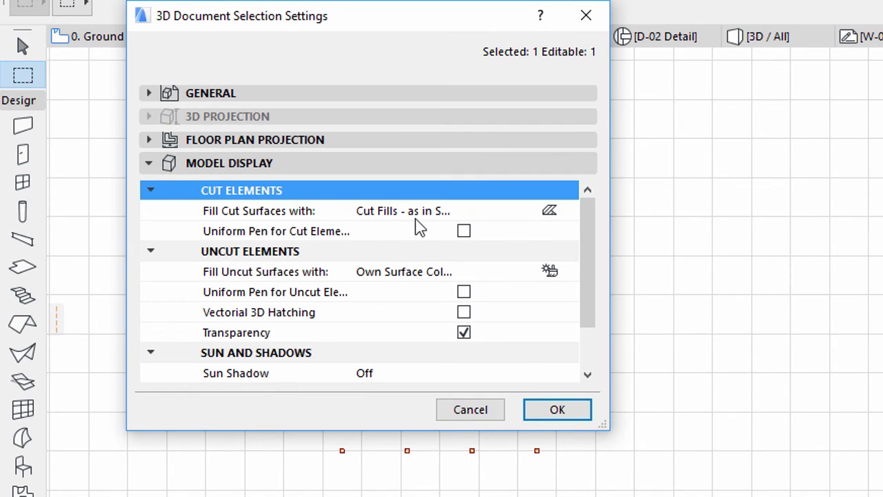
{"action": "left_click", "coordinate": [497, 214]}
{"action": "left_click", "coordinate": [568, 212]}
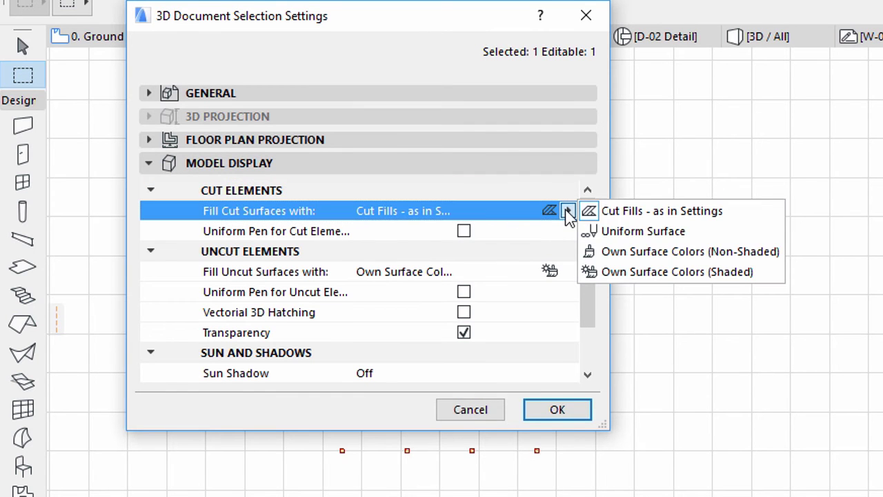
{"action": "left_click", "coordinate": [702, 233]}
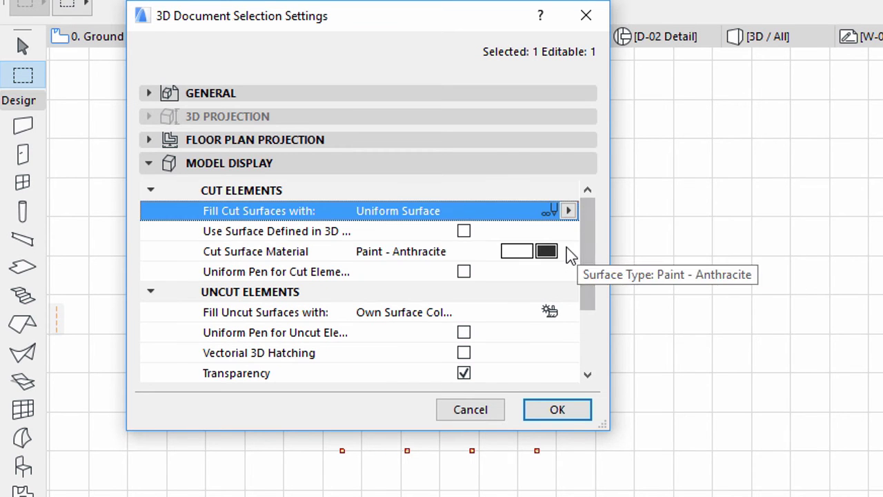
{"action": "left_click", "coordinate": [569, 253]}
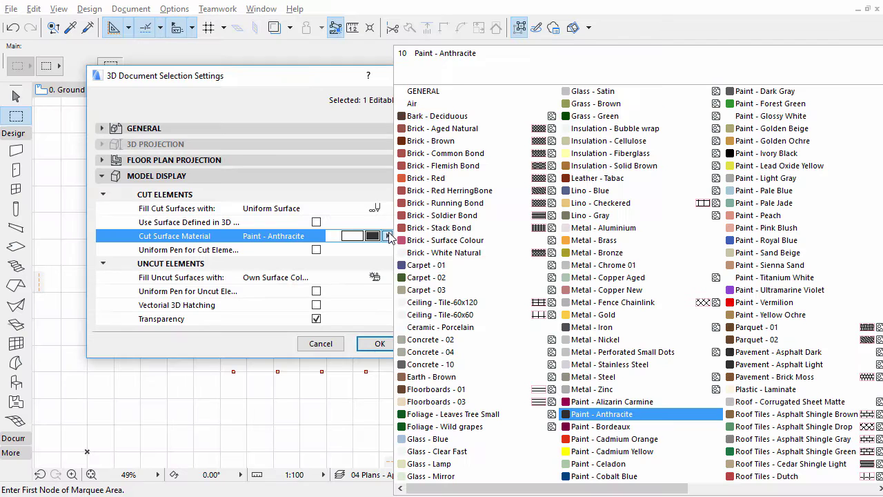
{"action": "left_click", "coordinate": [737, 254]}
{"action": "left_click", "coordinate": [364, 277]}
{"action": "left_click", "coordinate": [387, 277]}
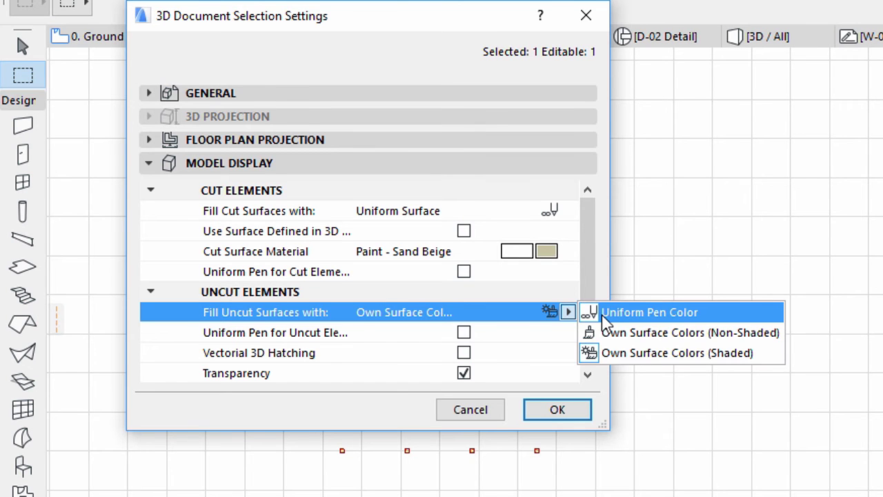
Fill uncut surfaces with Uniform Pen Color using pen 19
{"action": "left_click", "coordinate": [606, 319]}
{"action": "left_click", "coordinate": [487, 334]}
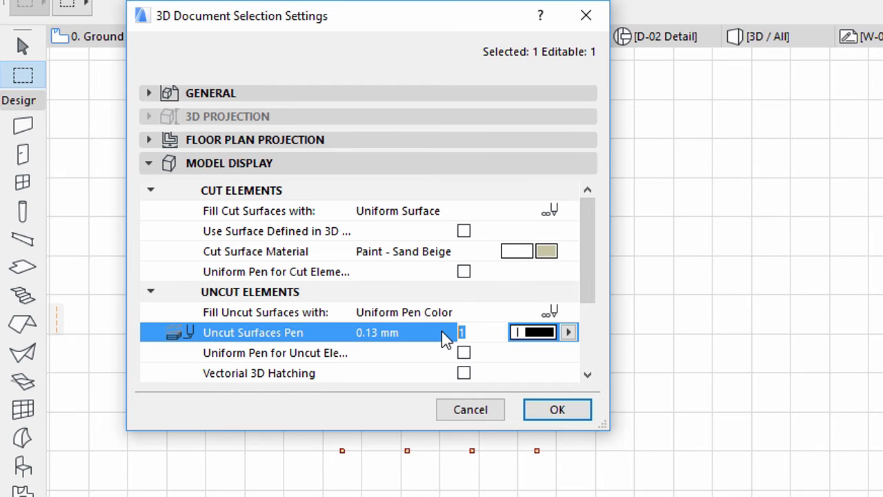
{"action": "type", "text": "9"}
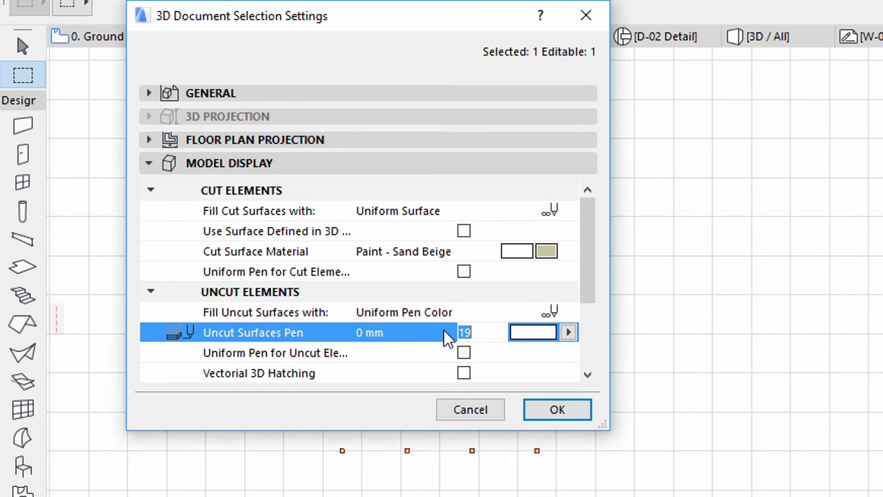
Draw uncut elements with uniform pen 81 and enable Vectorial 3D Hatching
{"action": "left_click_drag", "start_coordinate": [589, 285], "coordinate": [593, 338]}
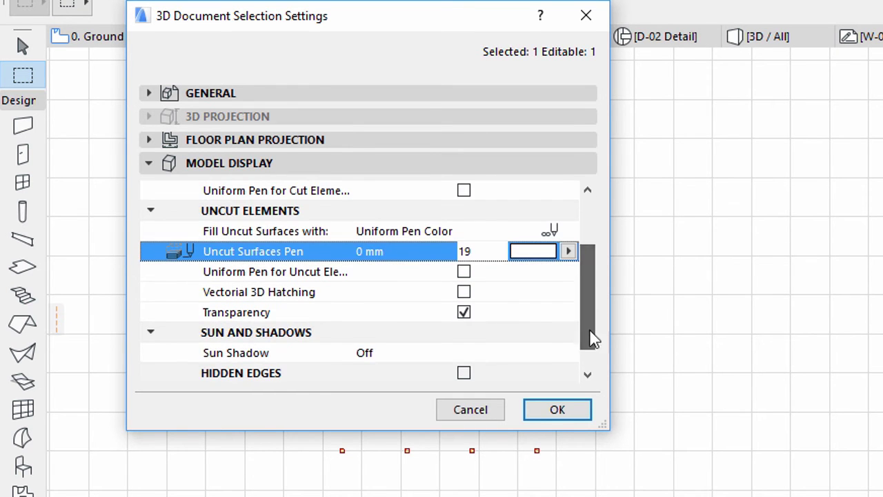
{"action": "left_click", "coordinate": [464, 271]}
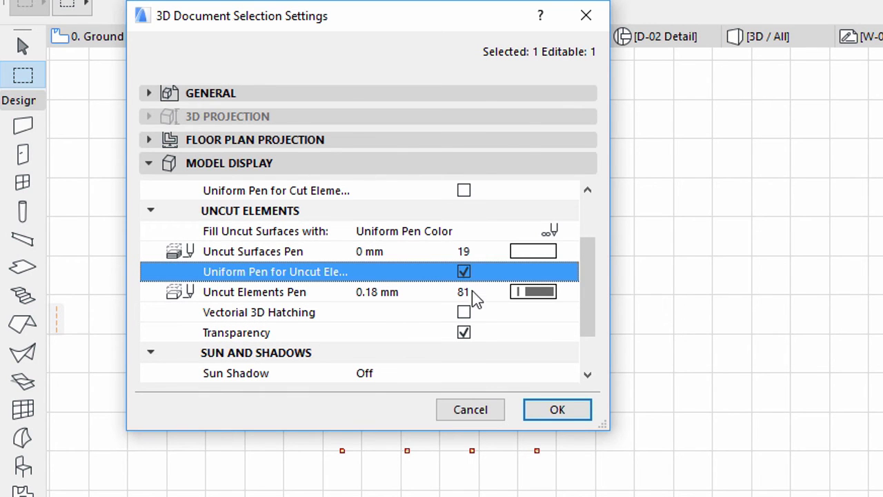
{"action": "left_click", "coordinate": [478, 293]}
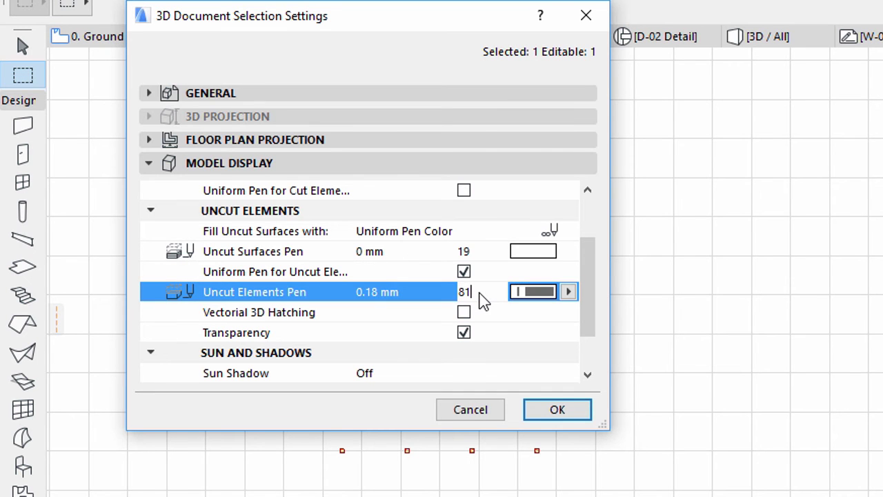
{"action": "left_click", "coordinate": [463, 312]}
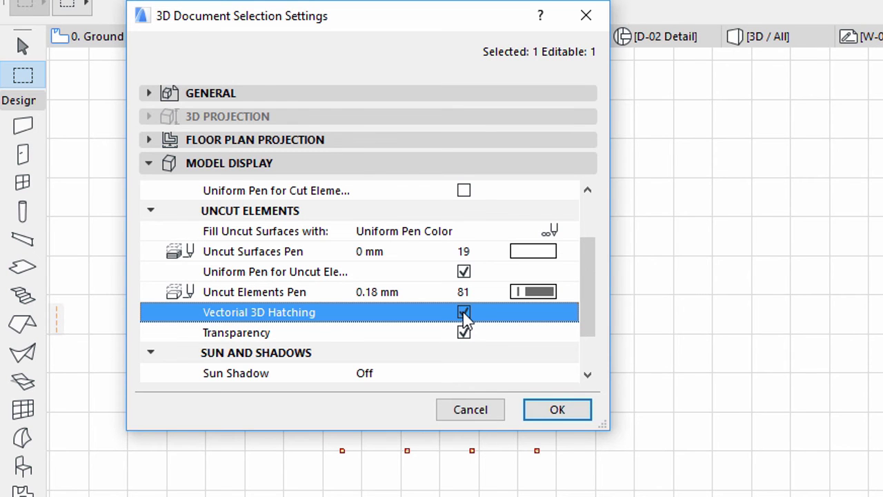
{"action": "left_click_drag", "start_coordinate": [587, 336], "coordinate": [587, 361]}
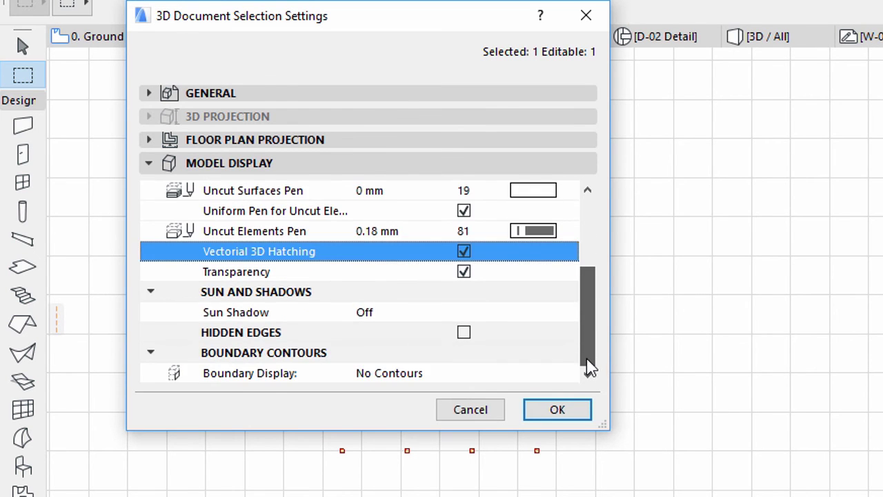
Turn Sun Shadow on for the 3D document
{"action": "left_click", "coordinate": [544, 314]}
{"action": "left_click", "coordinate": [567, 312]}
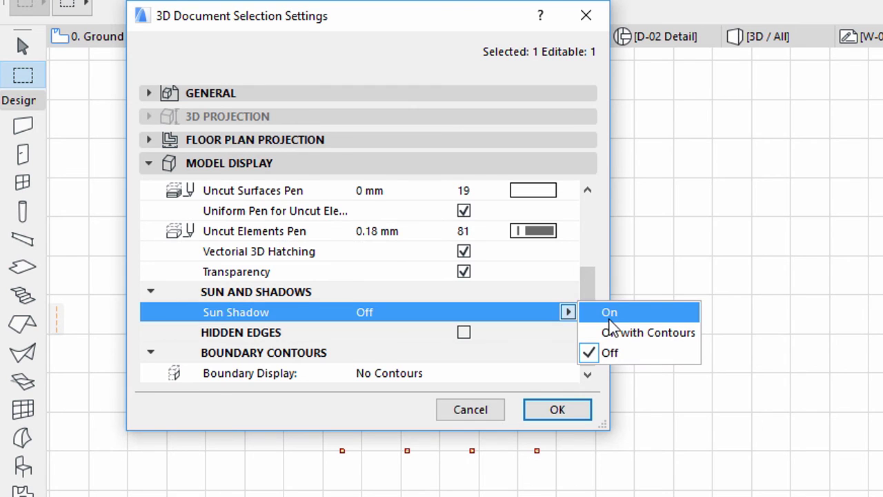
{"action": "left_click", "coordinate": [609, 317]}
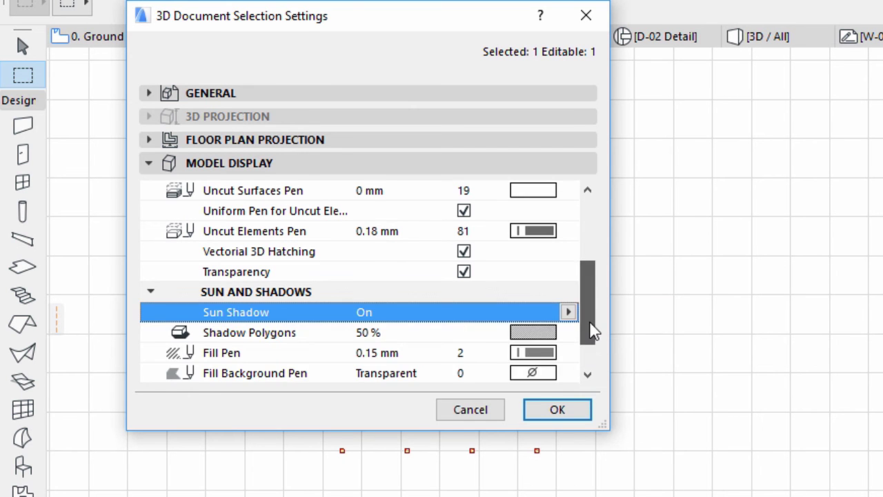
{"action": "left_click_drag", "start_coordinate": [591, 329], "coordinate": [593, 350]}
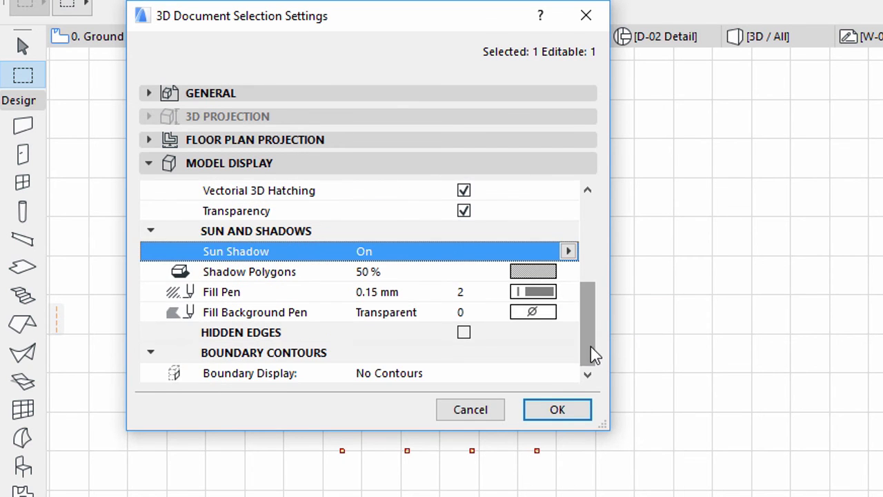
Override the boundary contours with a Dashed line type and apply the settings
{"action": "left_click", "coordinate": [570, 376]}
{"action": "left_click", "coordinate": [568, 373]}
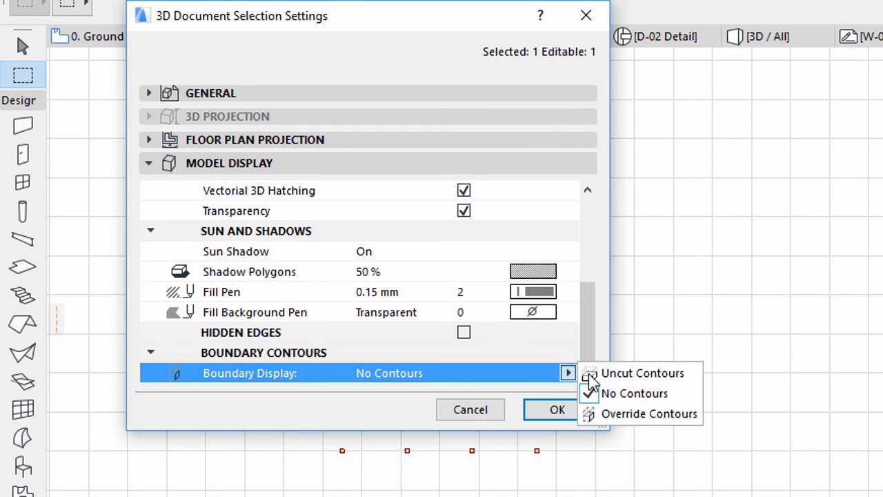
{"action": "left_click", "coordinate": [648, 414]}
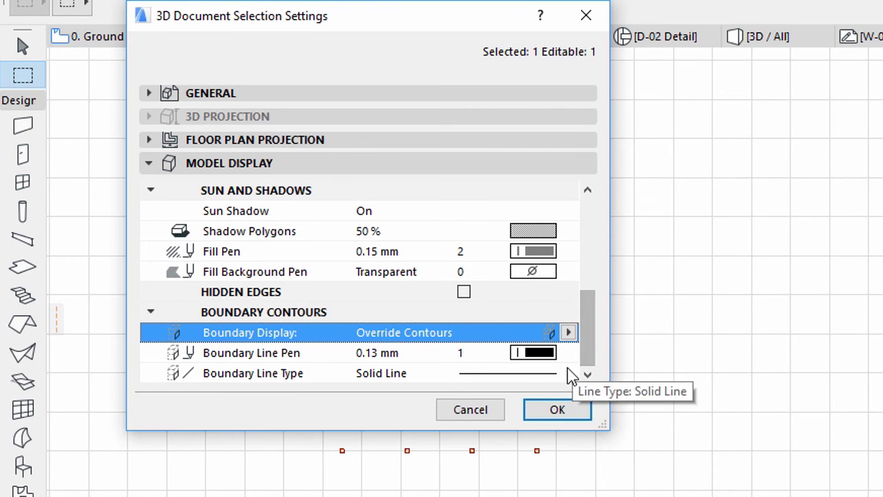
{"action": "left_click", "coordinate": [567, 372]}
{"action": "left_click", "coordinate": [567, 372]}
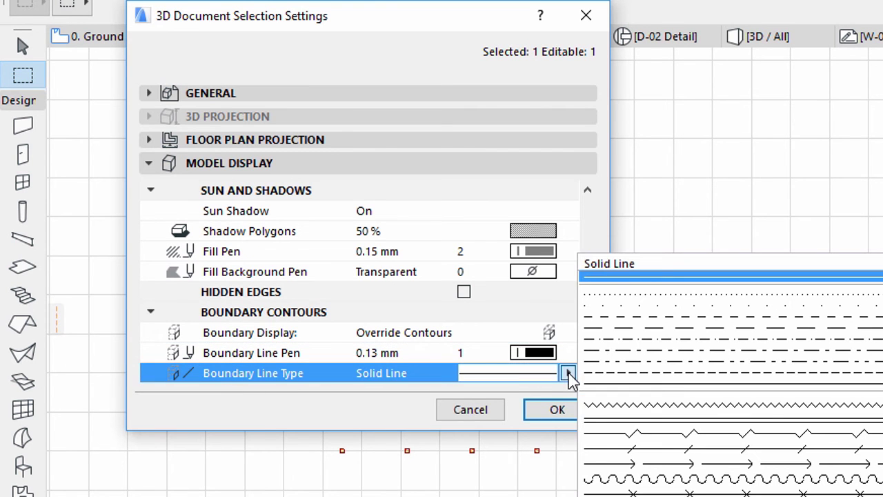
{"action": "left_click", "coordinate": [583, 322]}
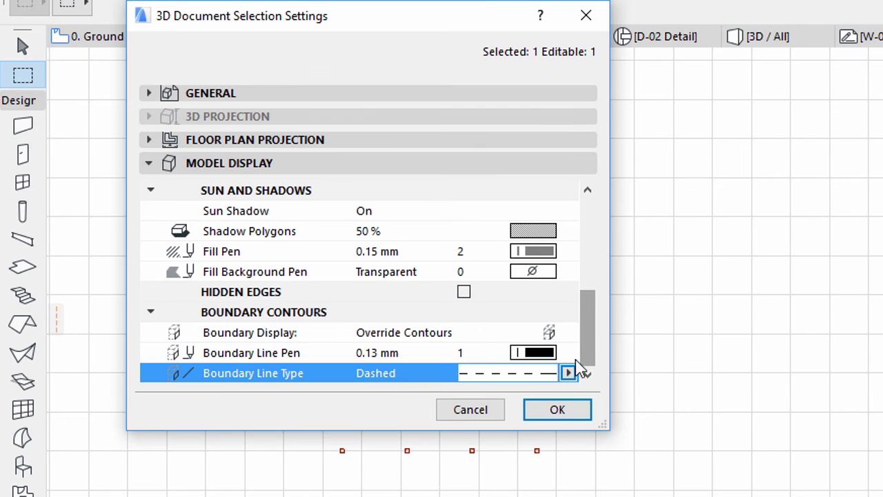
{"action": "left_click", "coordinate": [556, 409]}
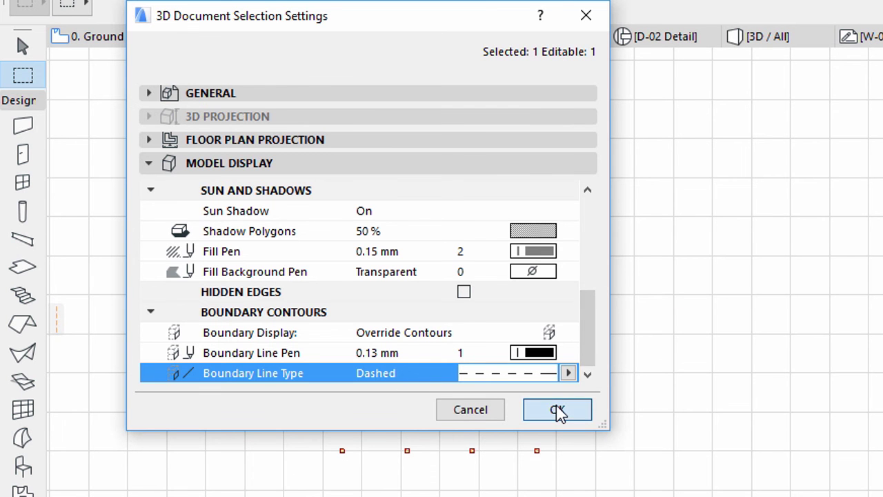